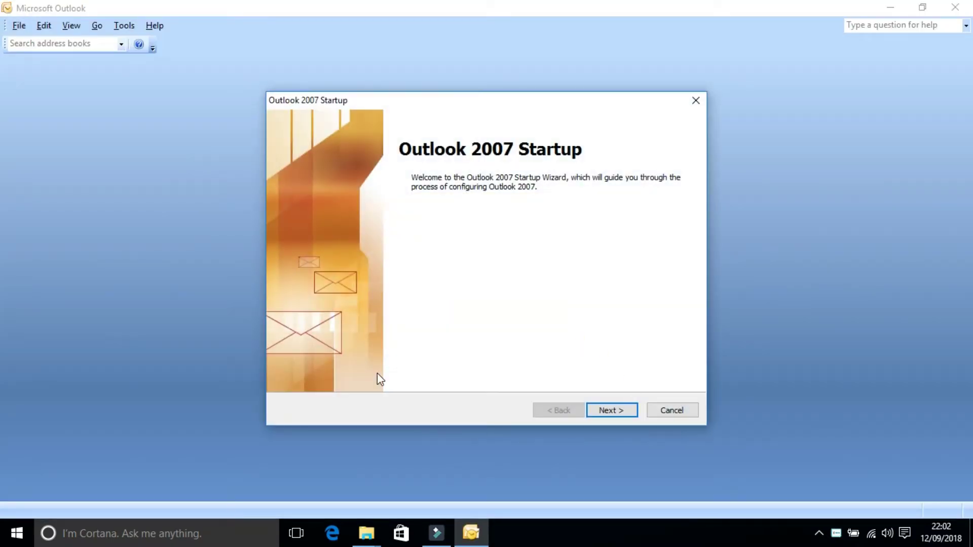
Step: Start e-mail account setup and choose to configure the server settings manually
click(623, 412)
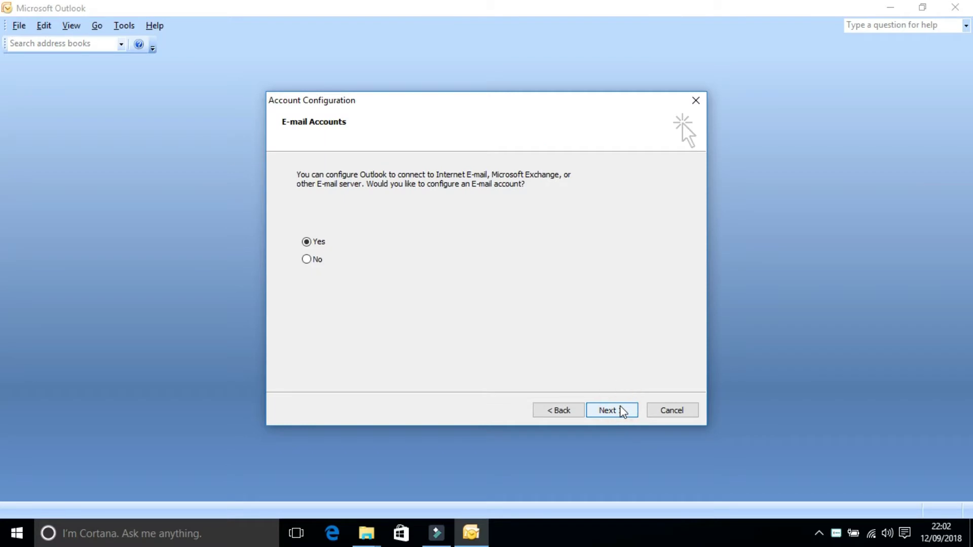
click(623, 412)
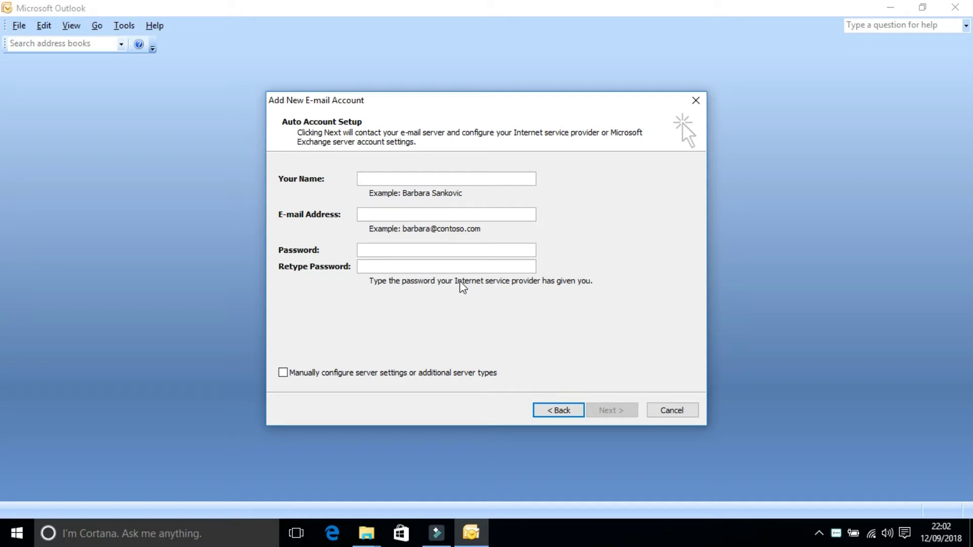
click(337, 377)
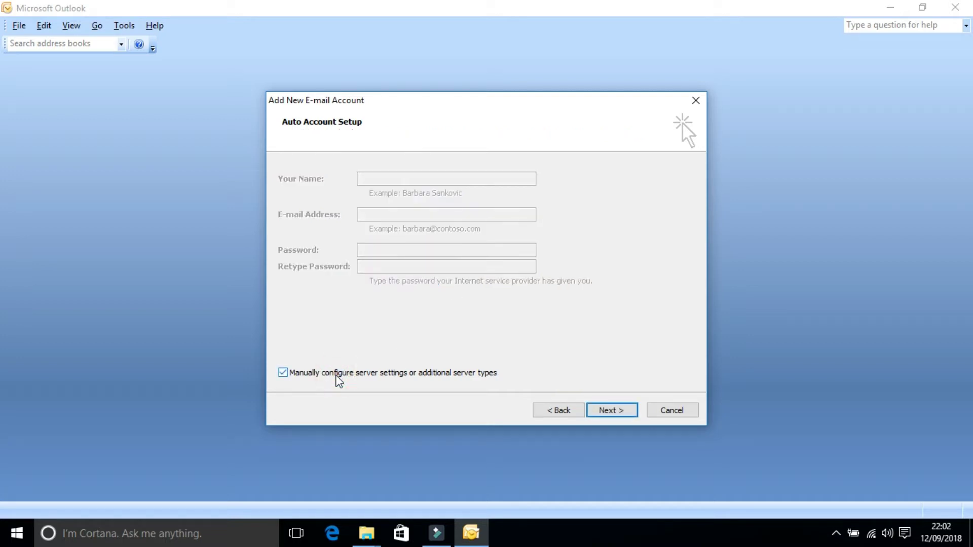
click(608, 412)
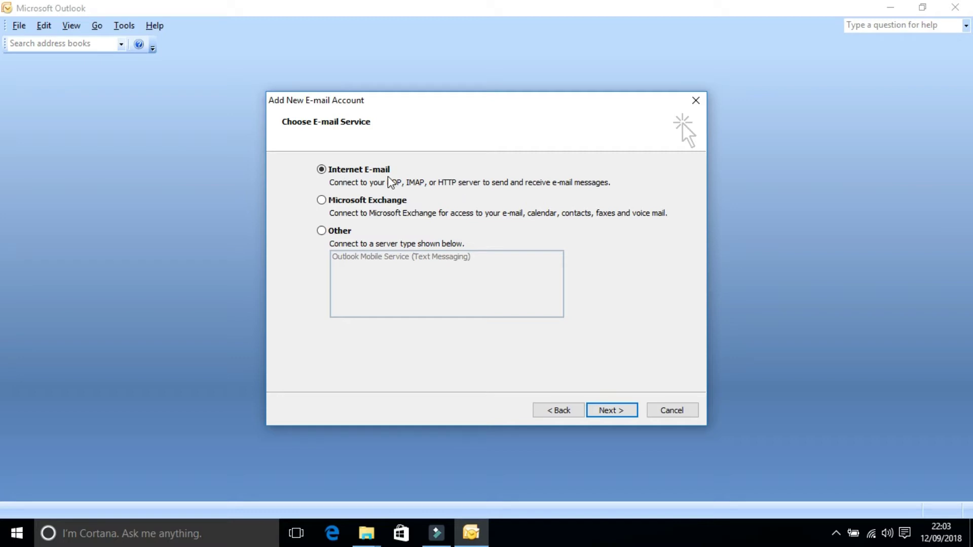
Step: Choose Internet E-mail and enter the user's display name and e-mail address
click(617, 410)
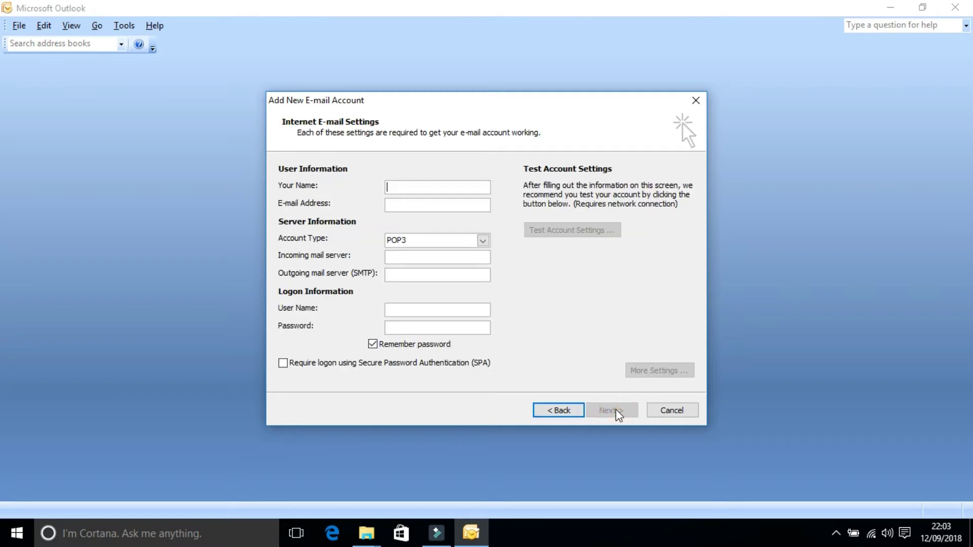
text(Raghav)
key(Tab)
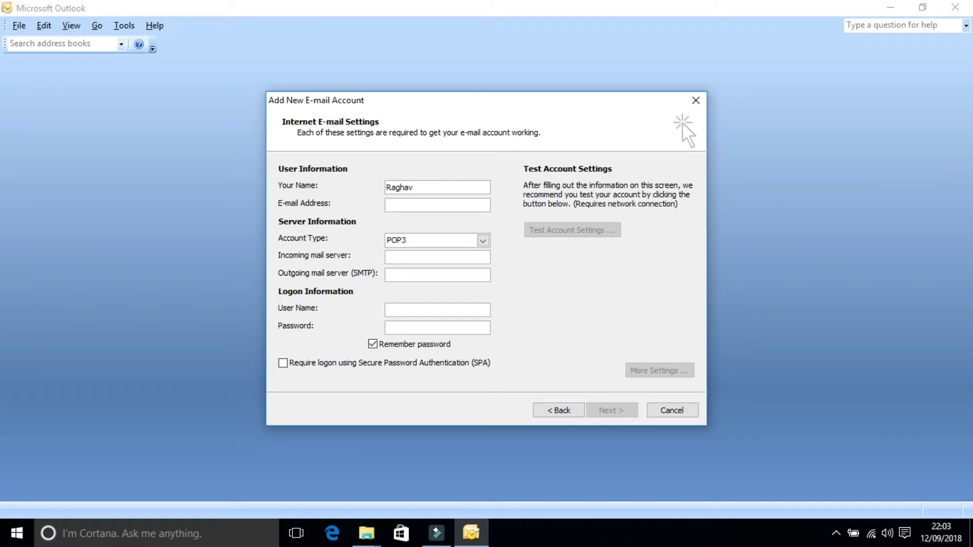
key(Tab)
key(Tab)
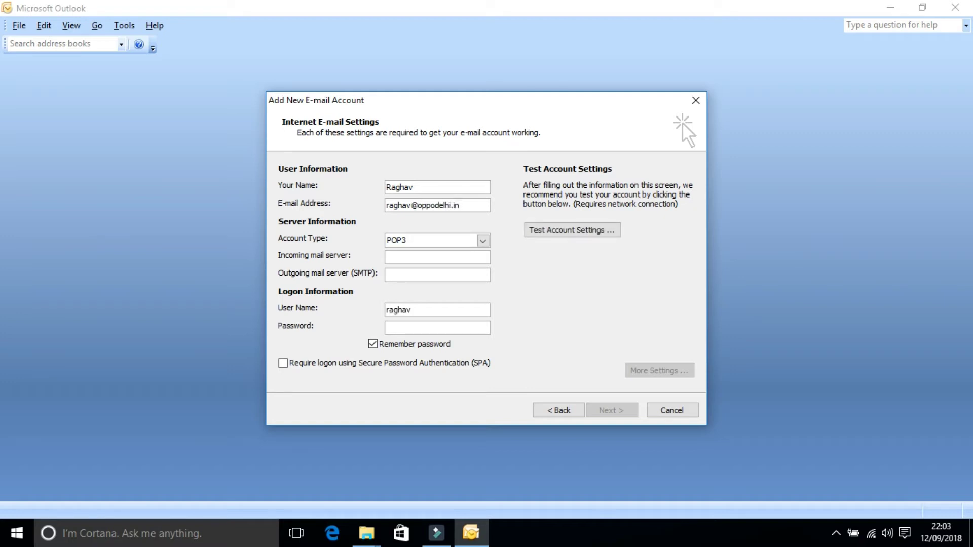
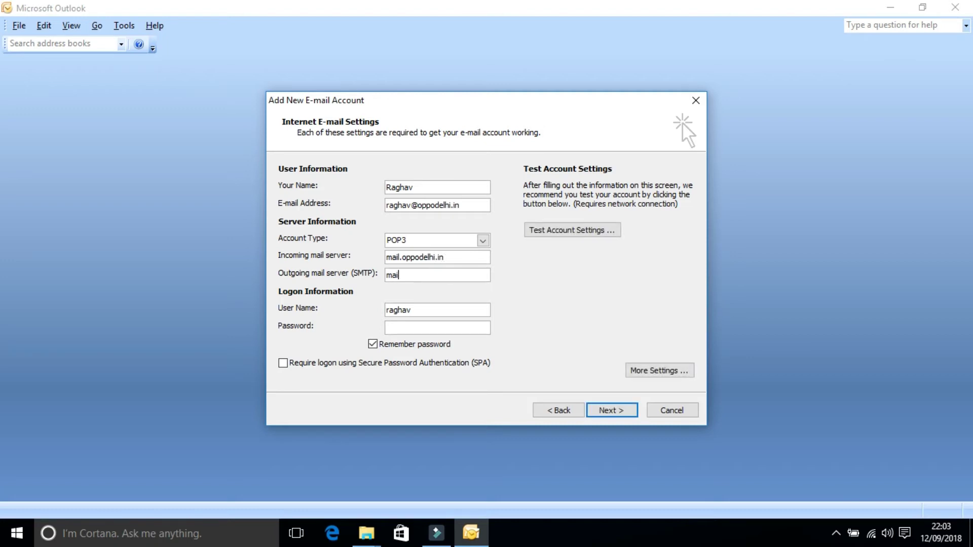
Step: Set mail.oppodelhi.in as both mail servers and enter the logon user name and password
key(Tab)
key(End)
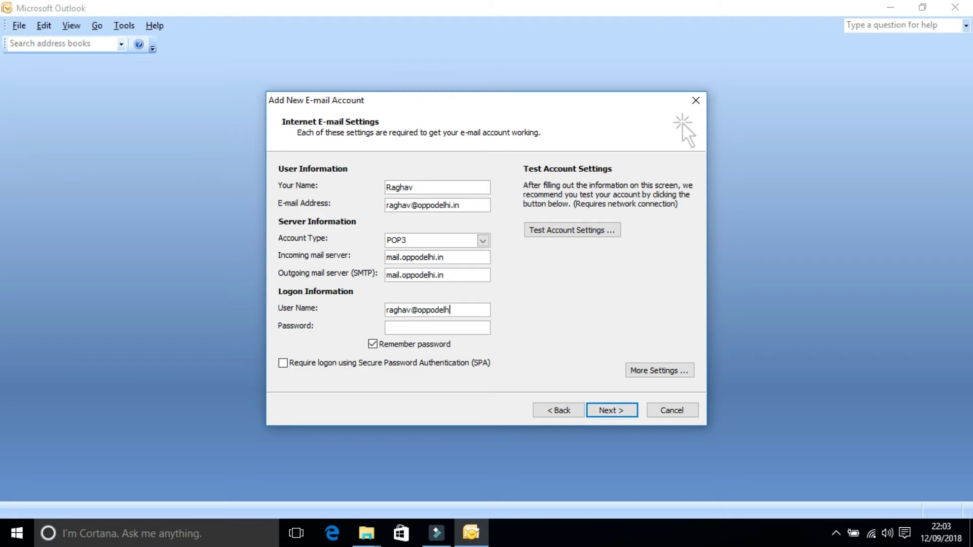
key(Tab)
Step: In More Settings, make the outgoing SMTP server require authentication
click(648, 370)
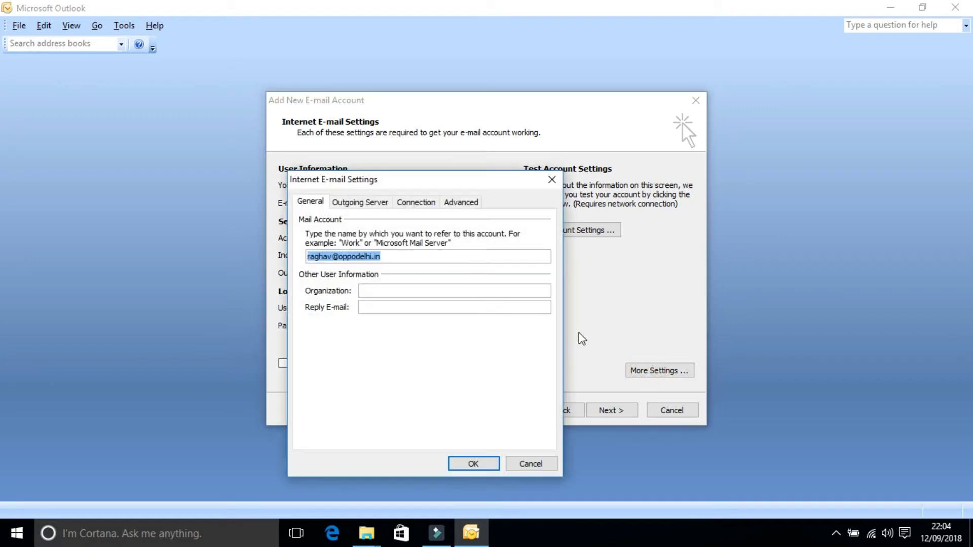
click(350, 202)
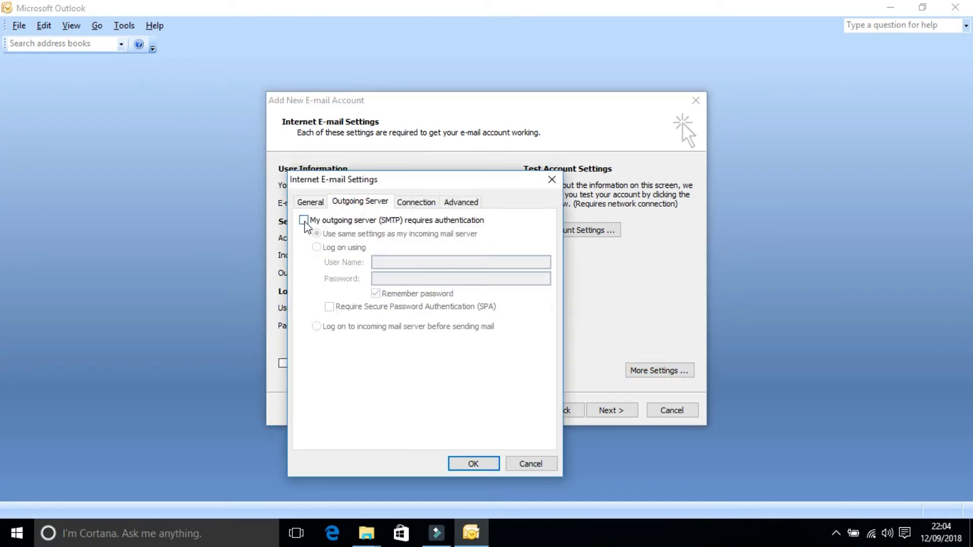
click(304, 221)
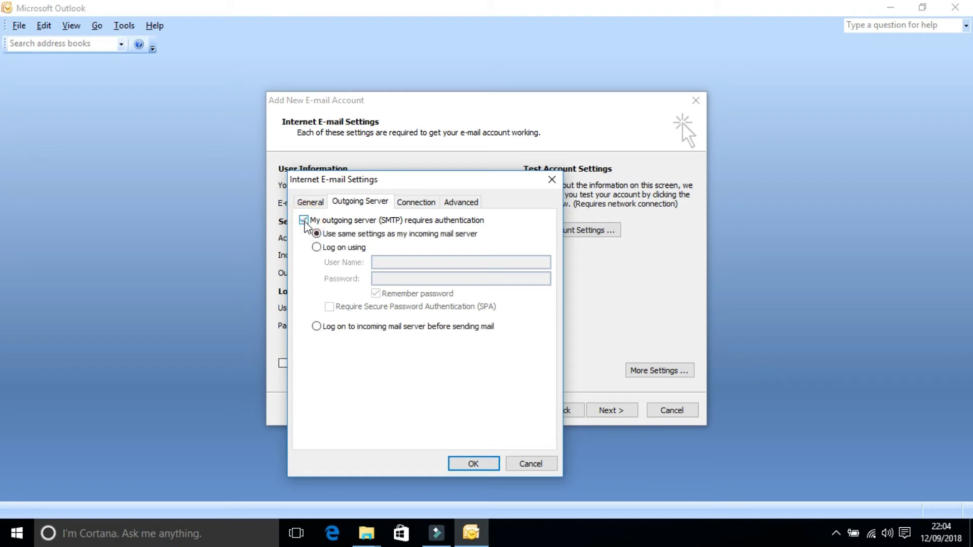
Step: Change the outgoing SMTP port from 25 to 587 and leave a copy of messages on the server
click(462, 203)
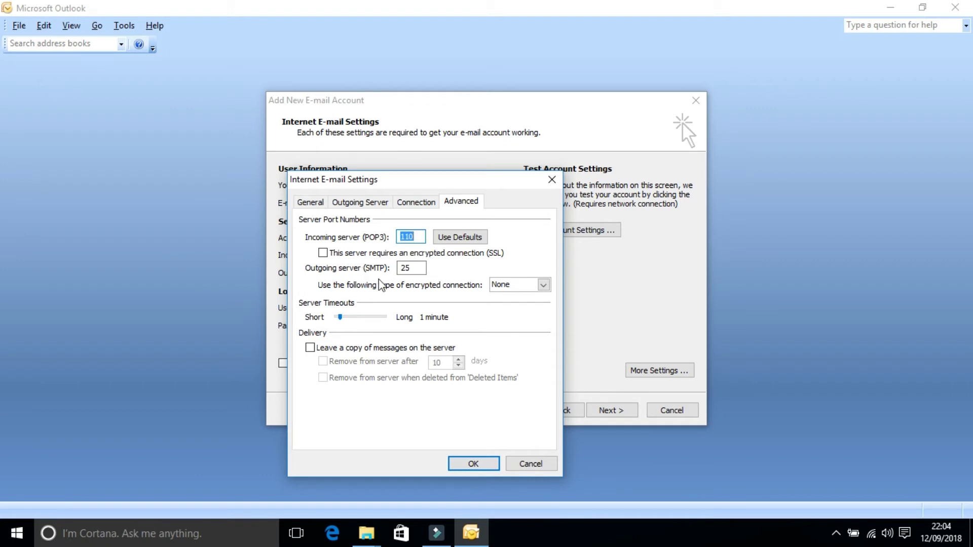
double_click(417, 269)
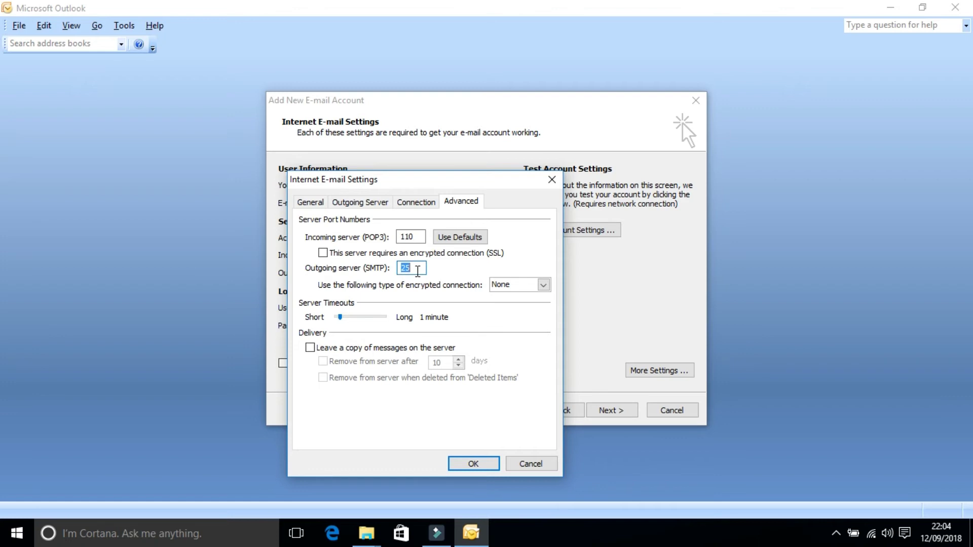
text(587)
click(310, 349)
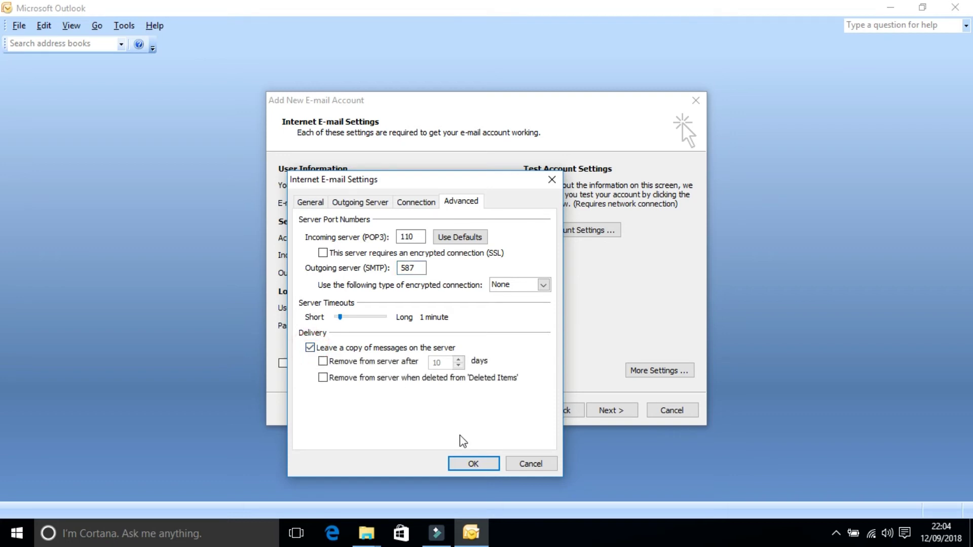
click(467, 462)
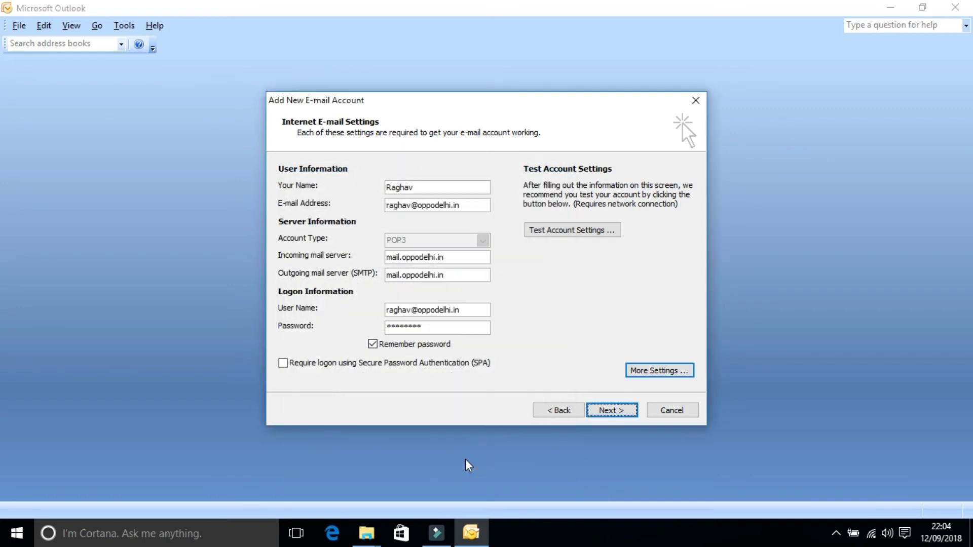
Step: Run Test Account Settings successfully, then finish the wizard to open the empty Inbox
click(564, 232)
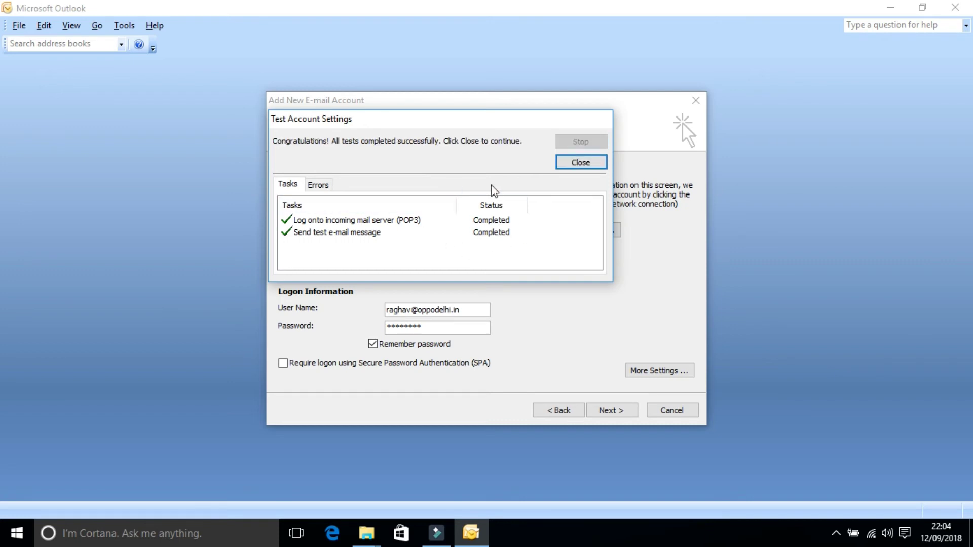
click(577, 162)
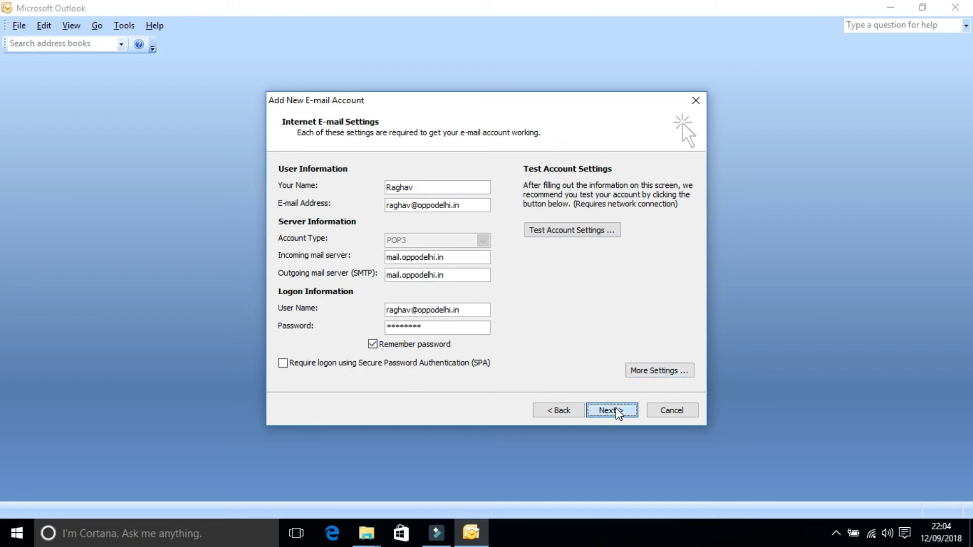
click(617, 410)
click(612, 410)
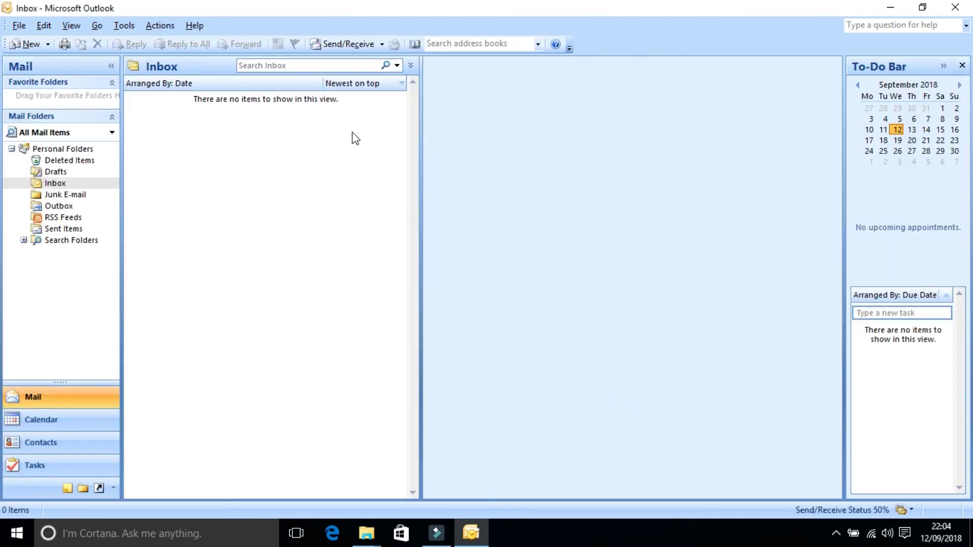
Step: Send/Receive to get the Outlook test message and HP India e-mail, then discard a blank new message
click(349, 44)
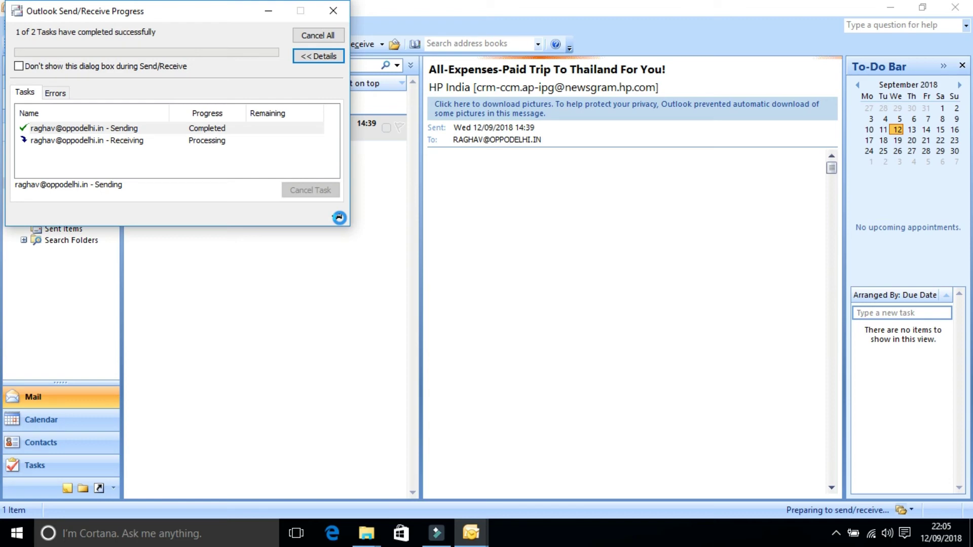
click(205, 16)
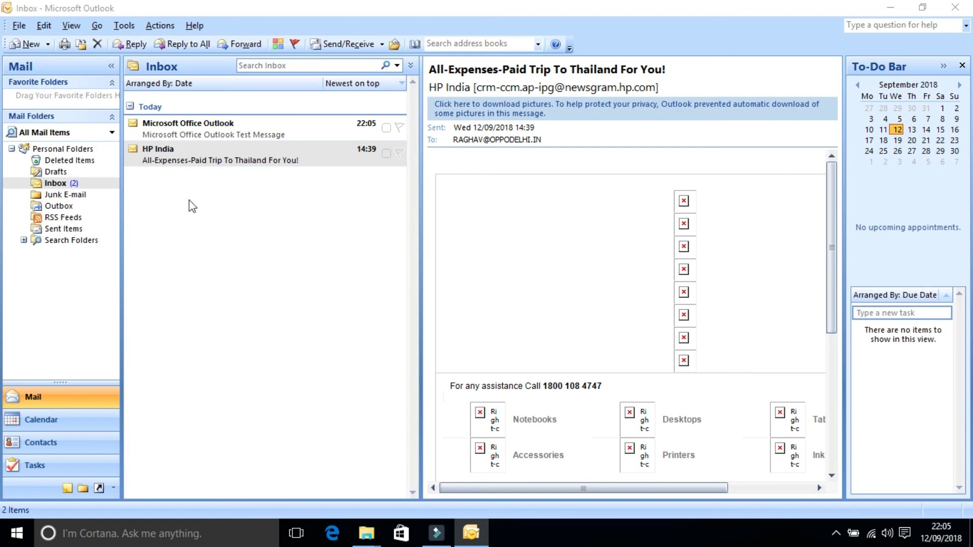
click(19, 49)
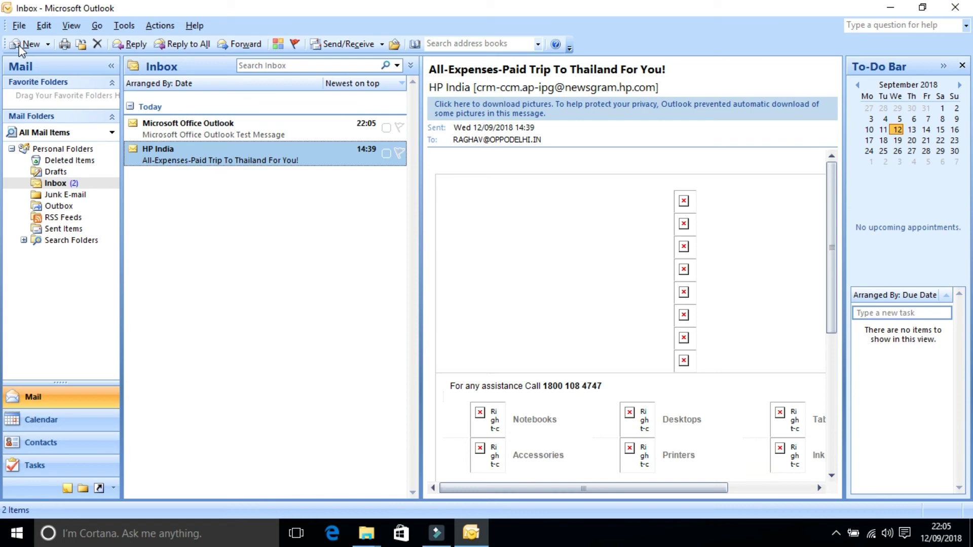
click(21, 46)
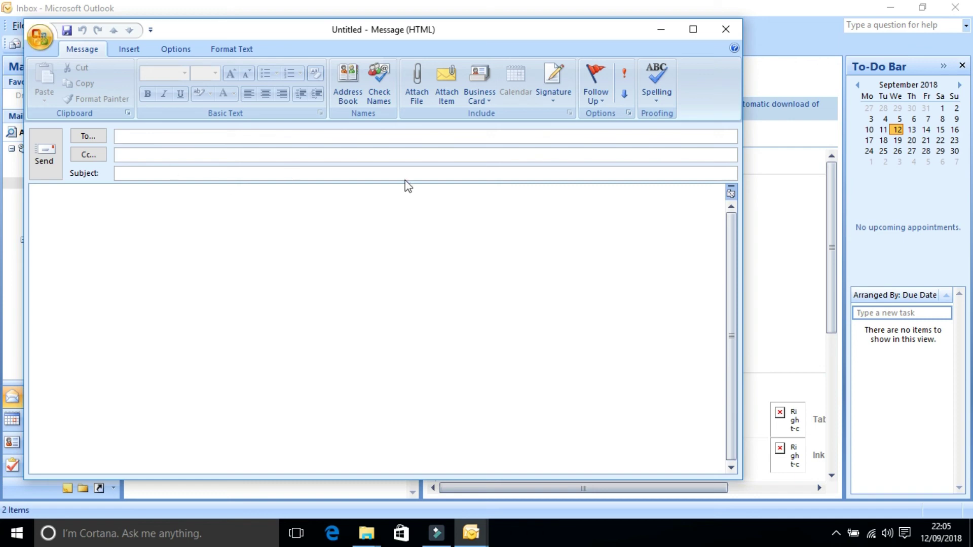
click(727, 27)
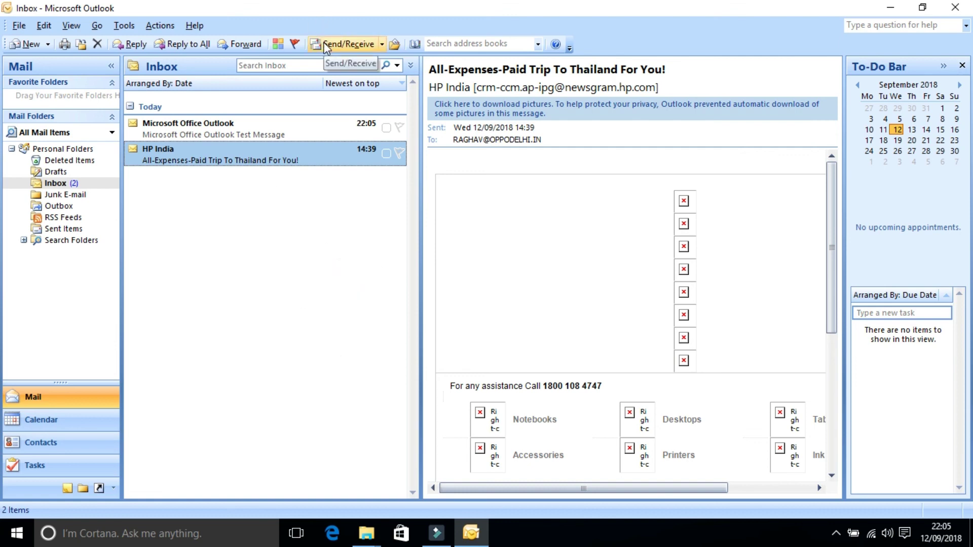
Step: Exit Outlook, then refresh the Windows desktop twice from its right-click menu
click(959, 8)
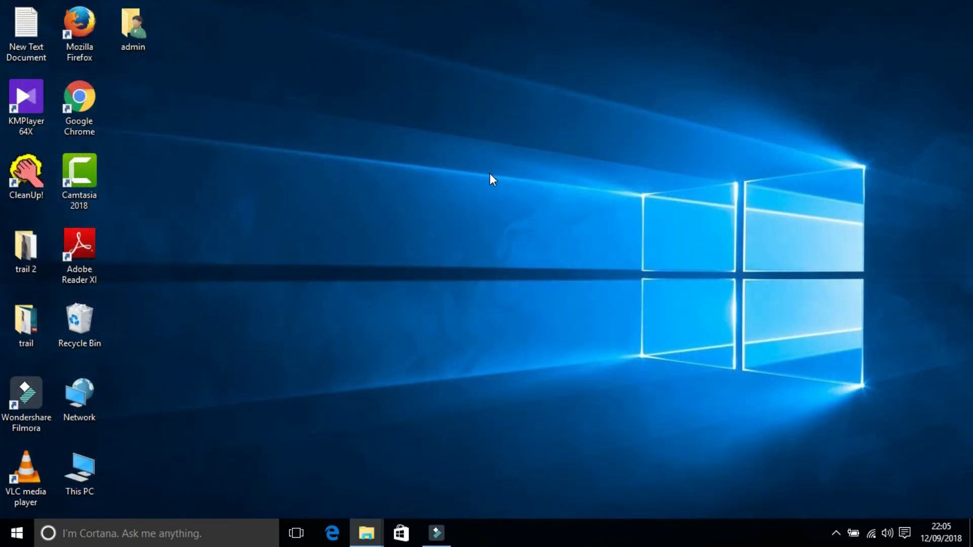
right_click(489, 174)
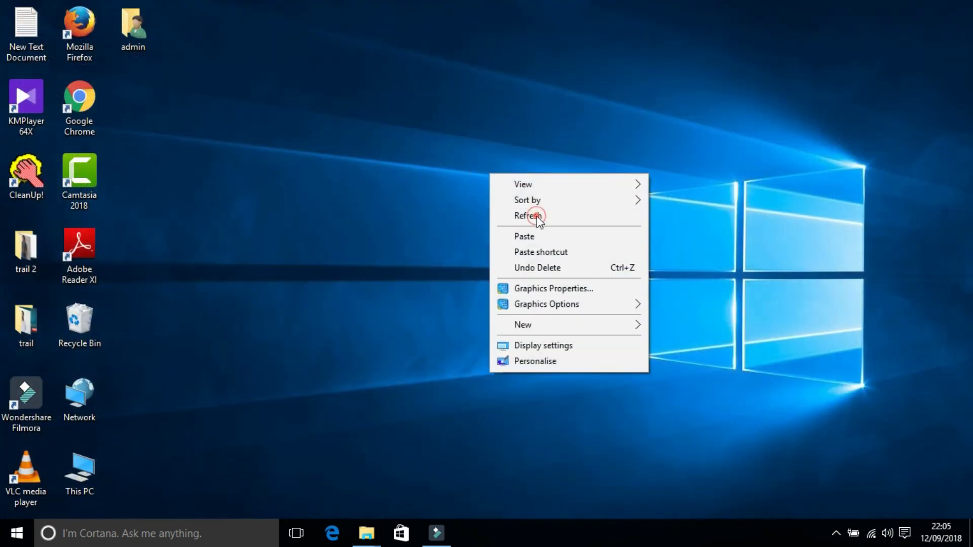
click(536, 216)
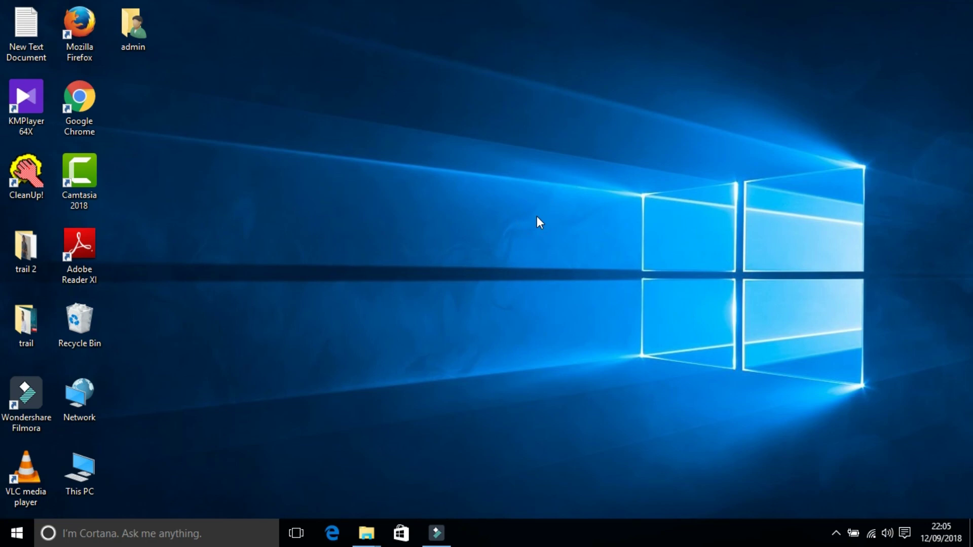
right_click(339, 132)
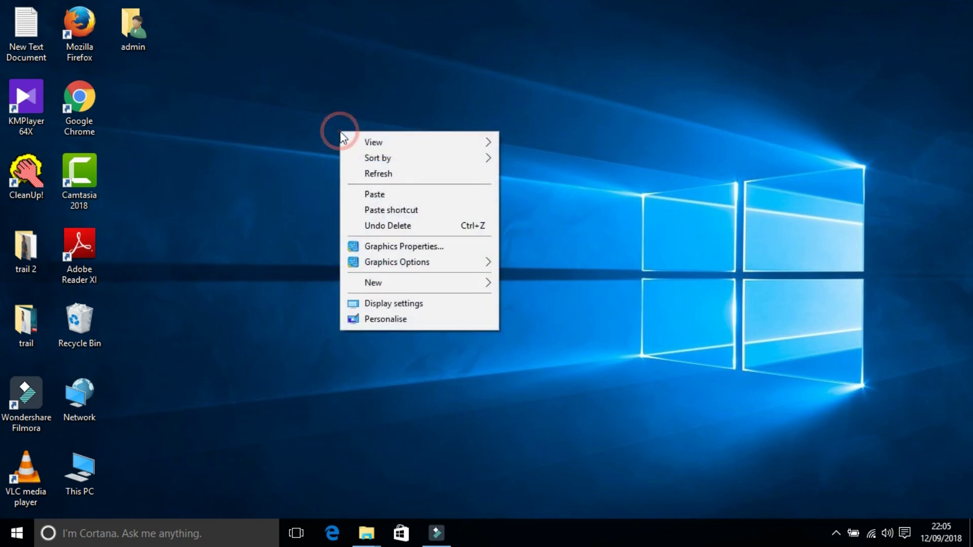
click(409, 179)
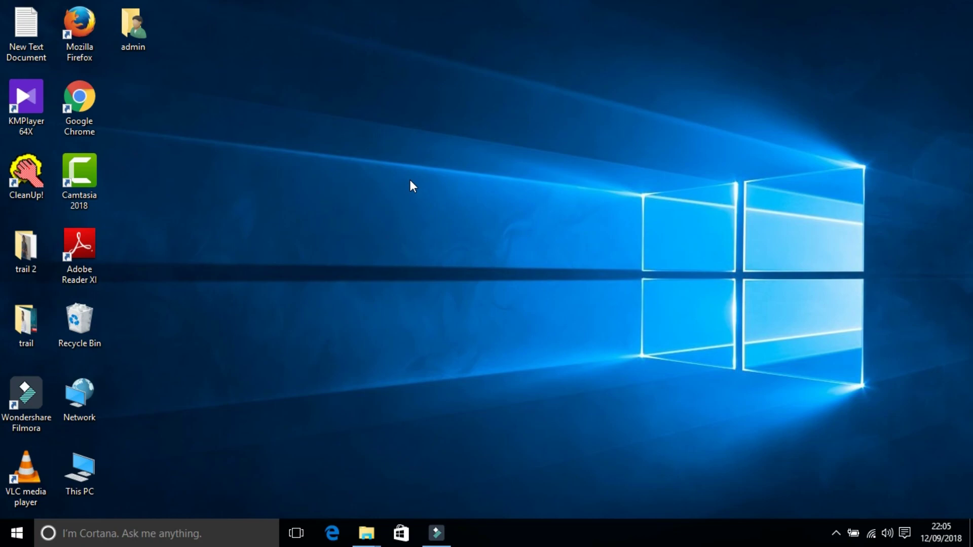